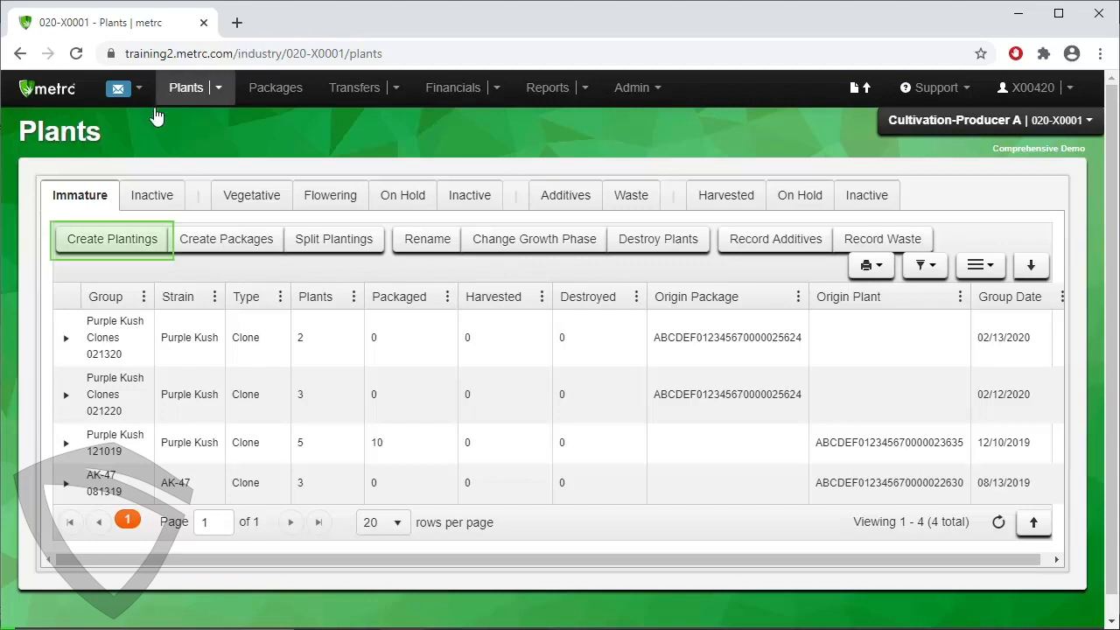
View the blank Create Plantings form for immature plants and close it without creating a planting.
click(119, 248)
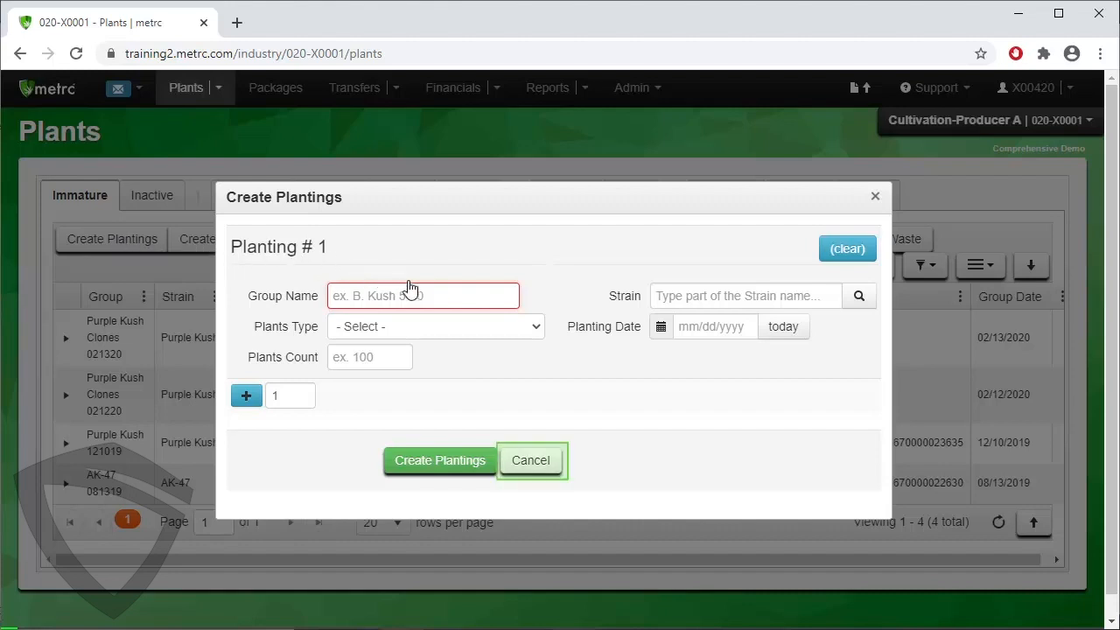
click(545, 467)
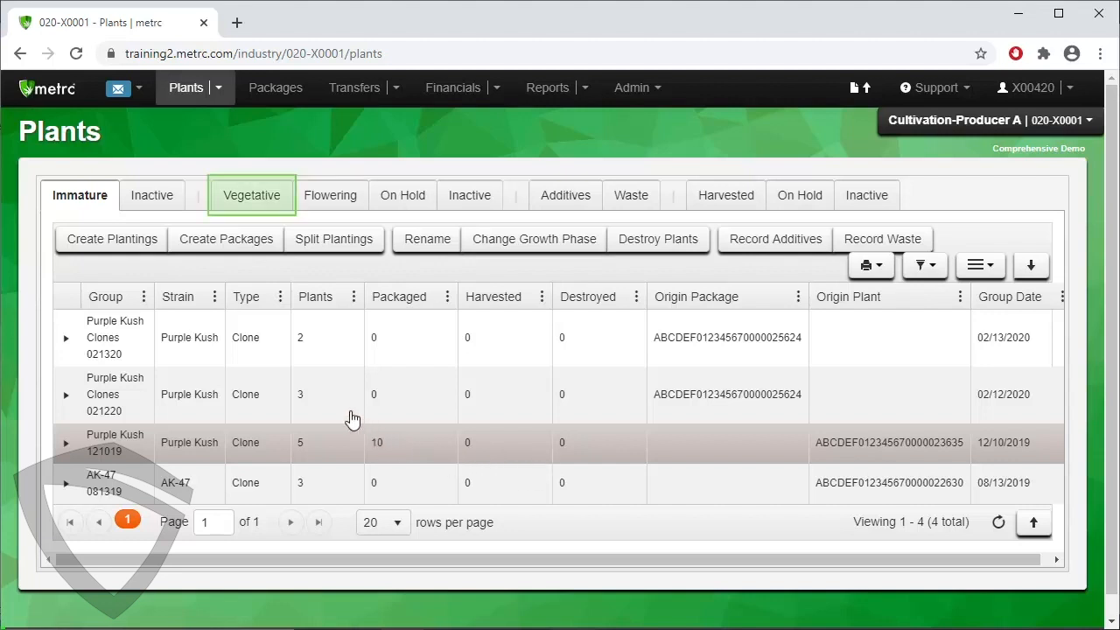
click(255, 193)
click(256, 192)
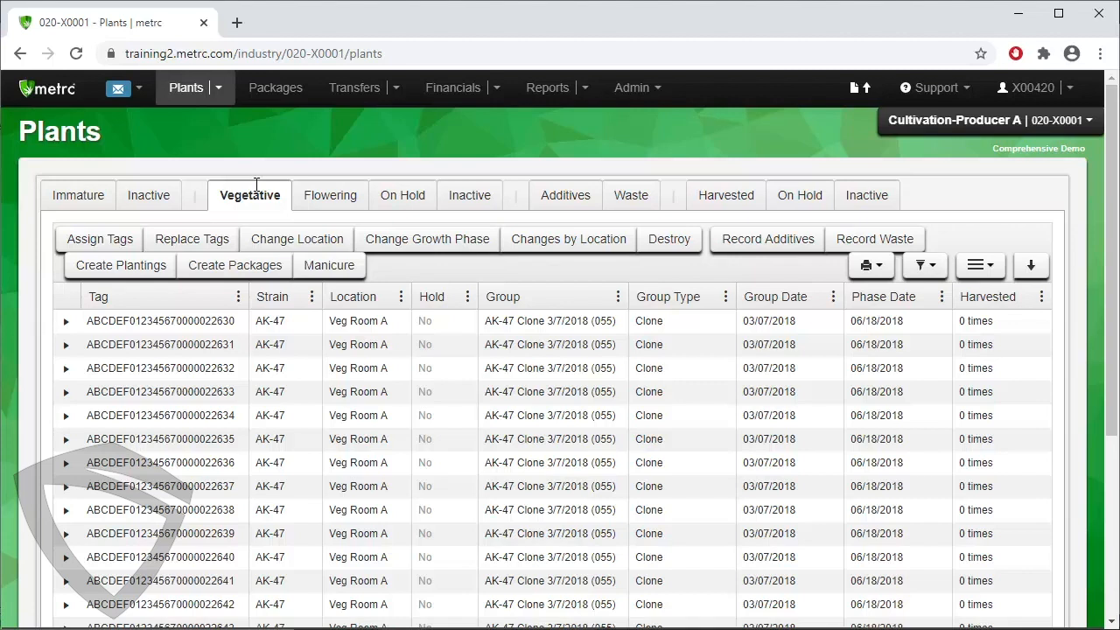
click(369, 320)
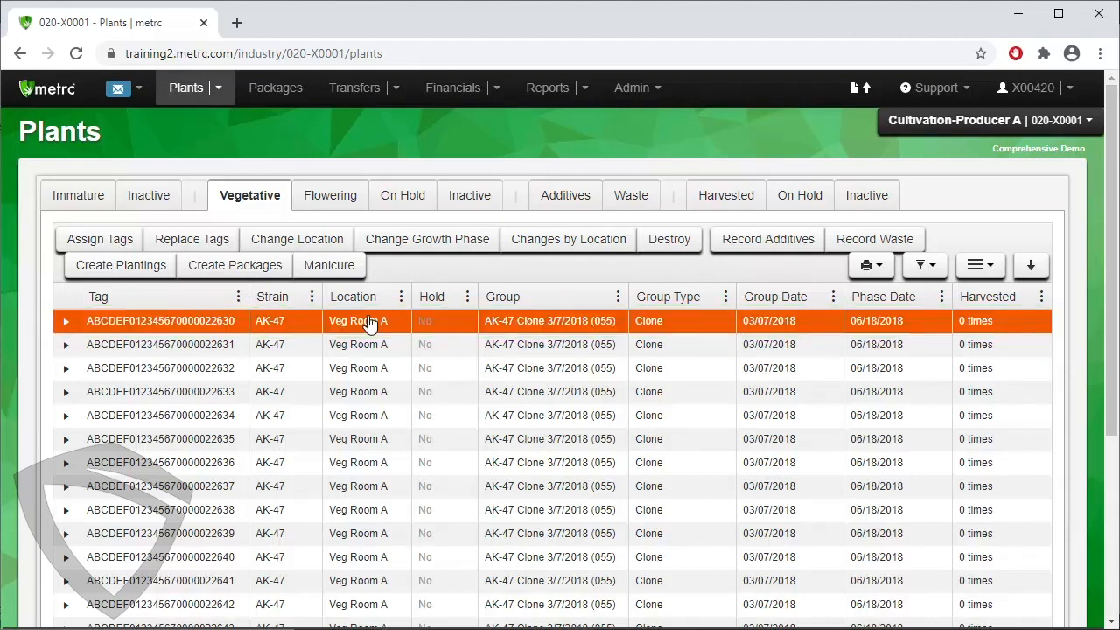
click(121, 265)
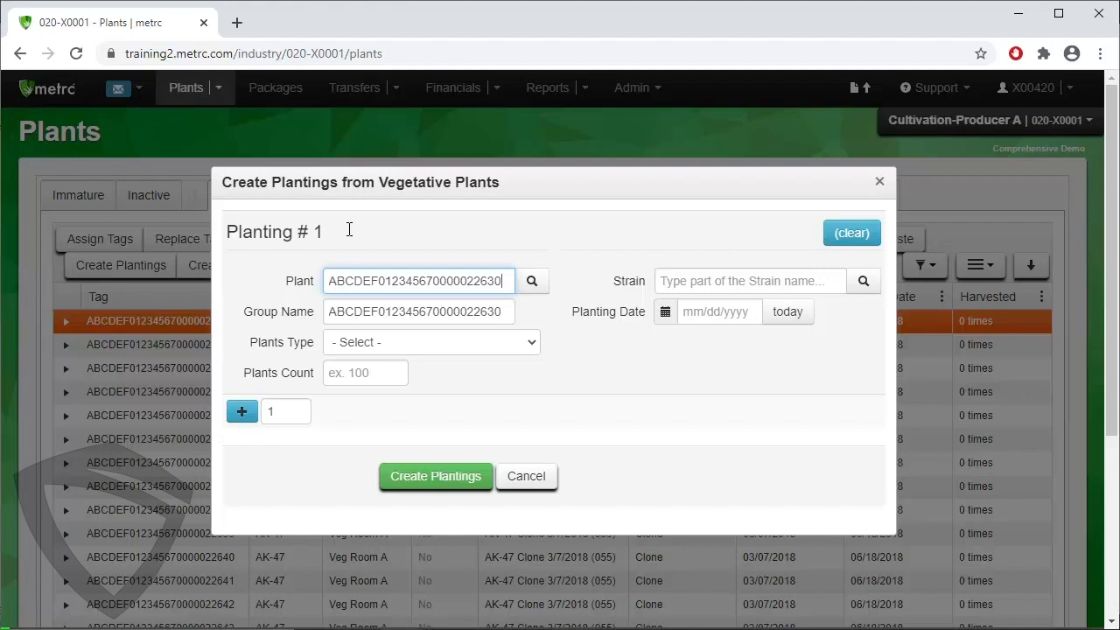
Name the planting group AK-47 08.31.2020 and set its plants type to Clone with a count of 3.
double_click(370, 313)
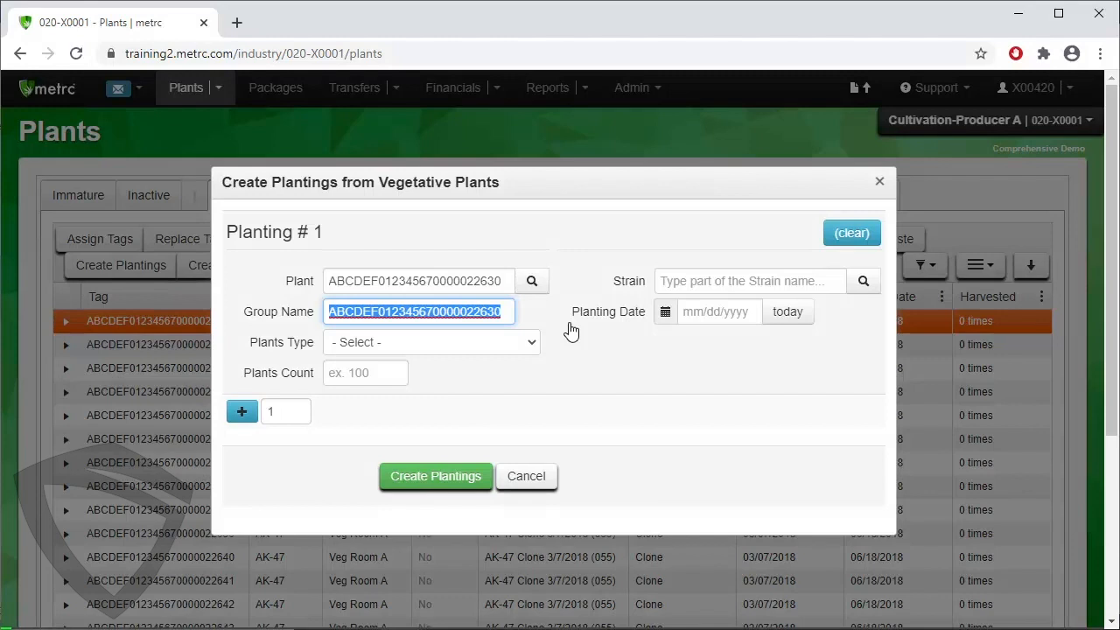
text(AK-47 08.31.20)
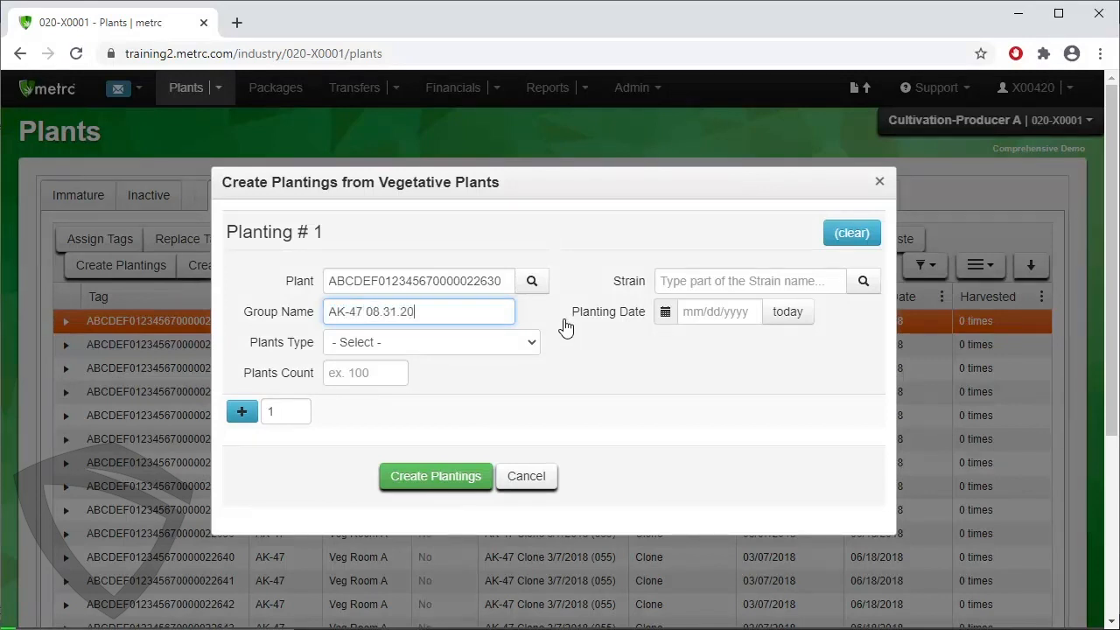
text(20)
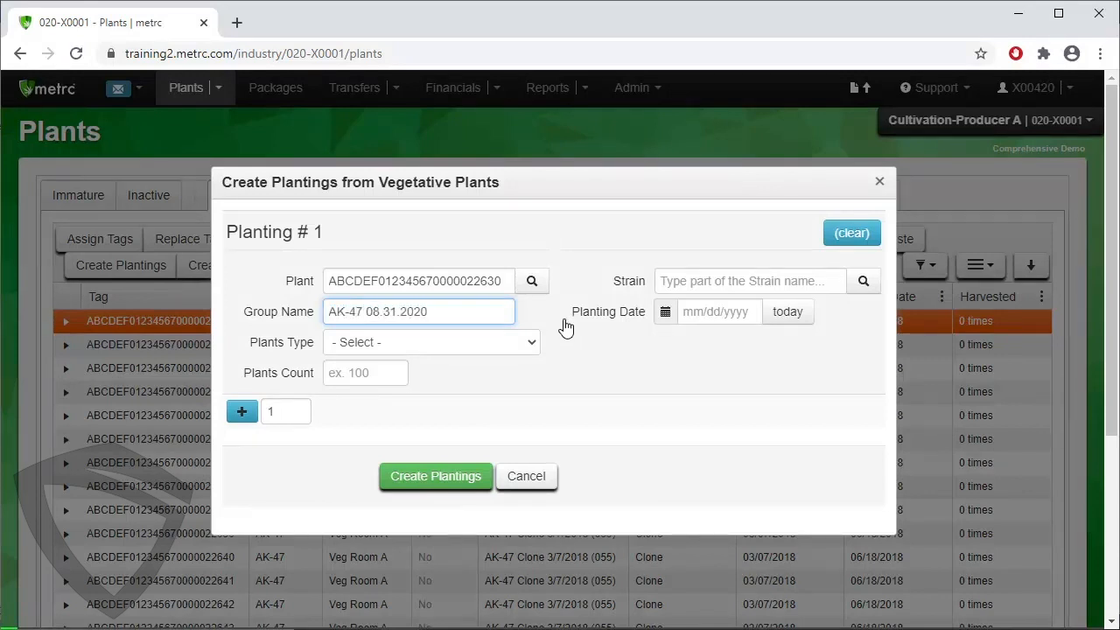
click(518, 348)
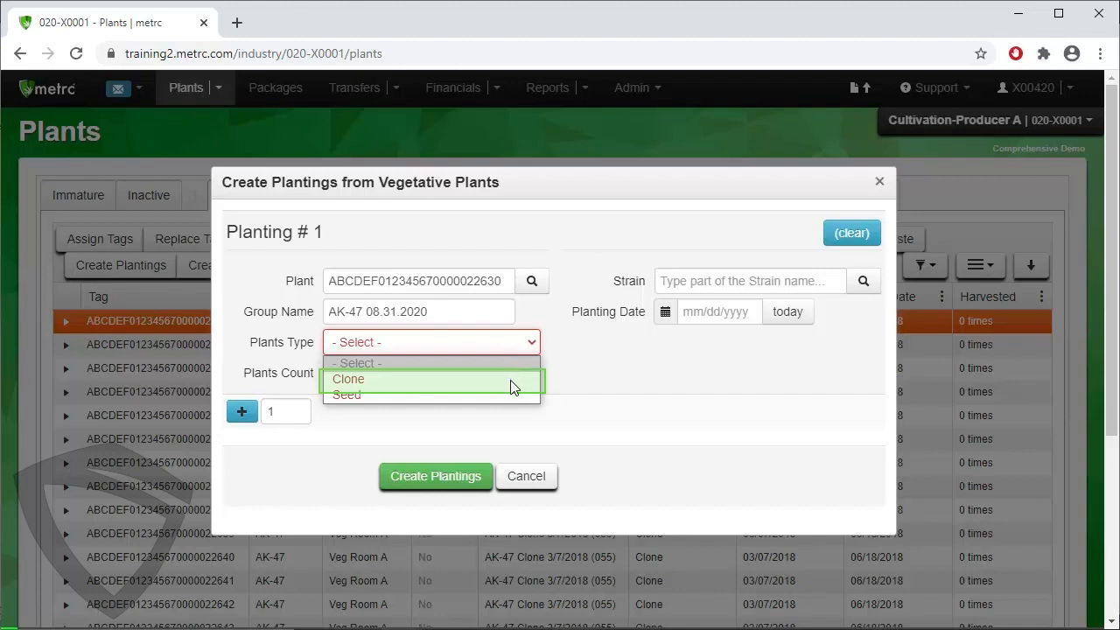
click(512, 381)
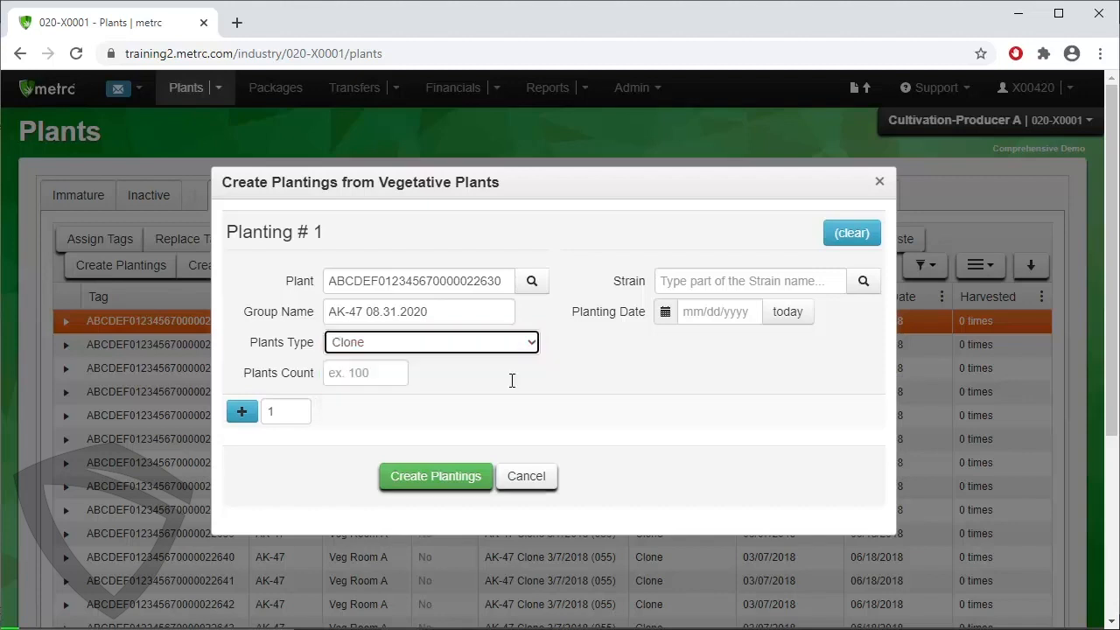
click(364, 377)
text(3)
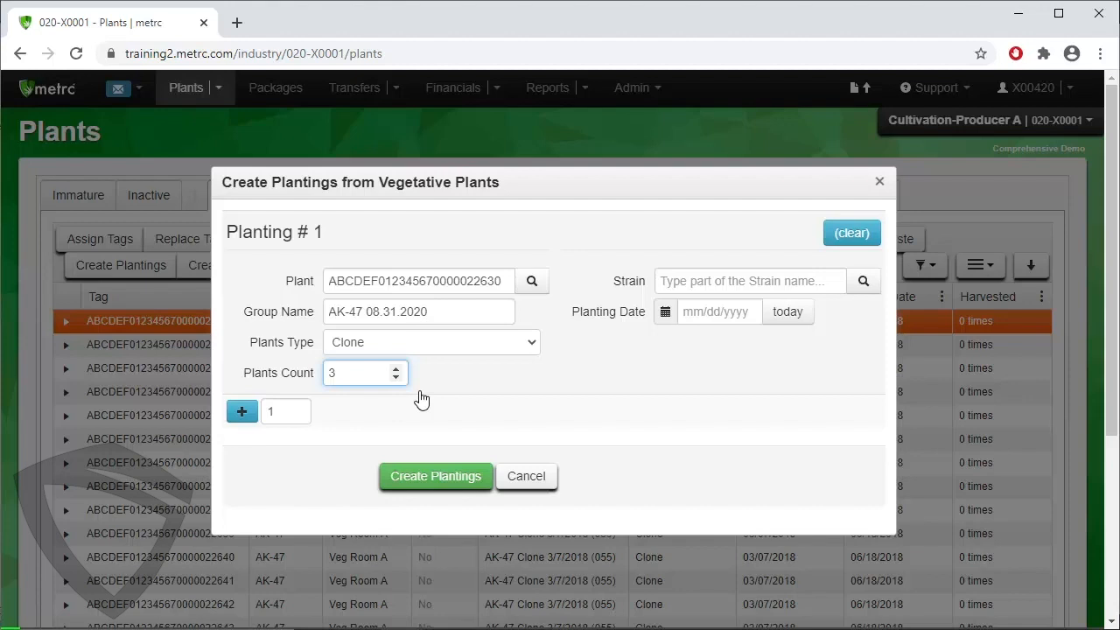
Set the planting's strain to AK-47 and its planting date to 08/31/2020, and cancel the form without creating the planting.
click(864, 282)
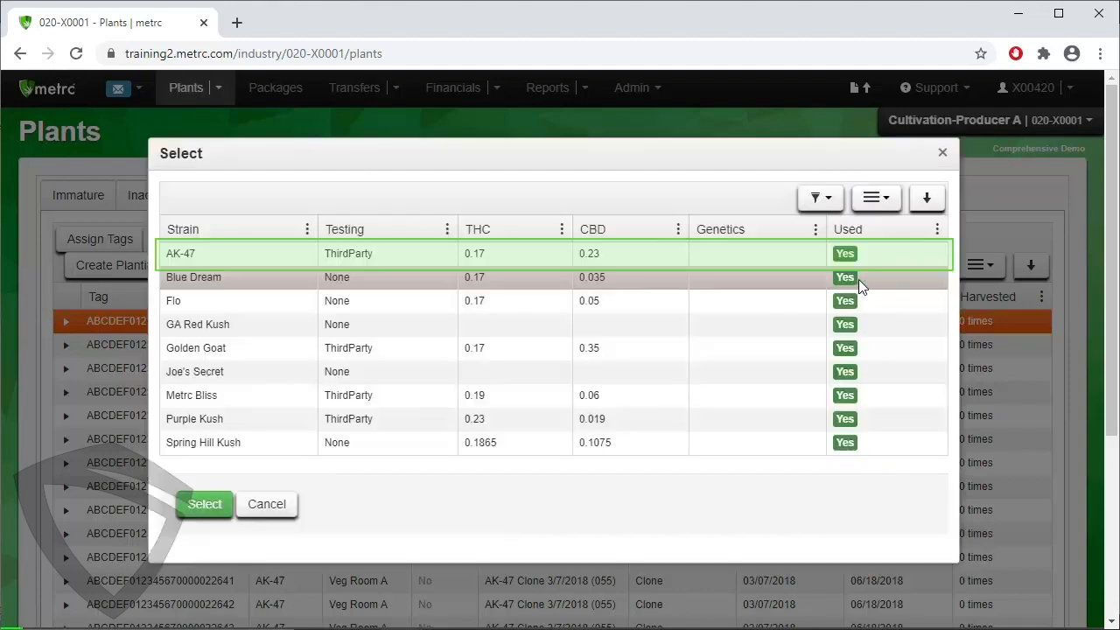
click(771, 258)
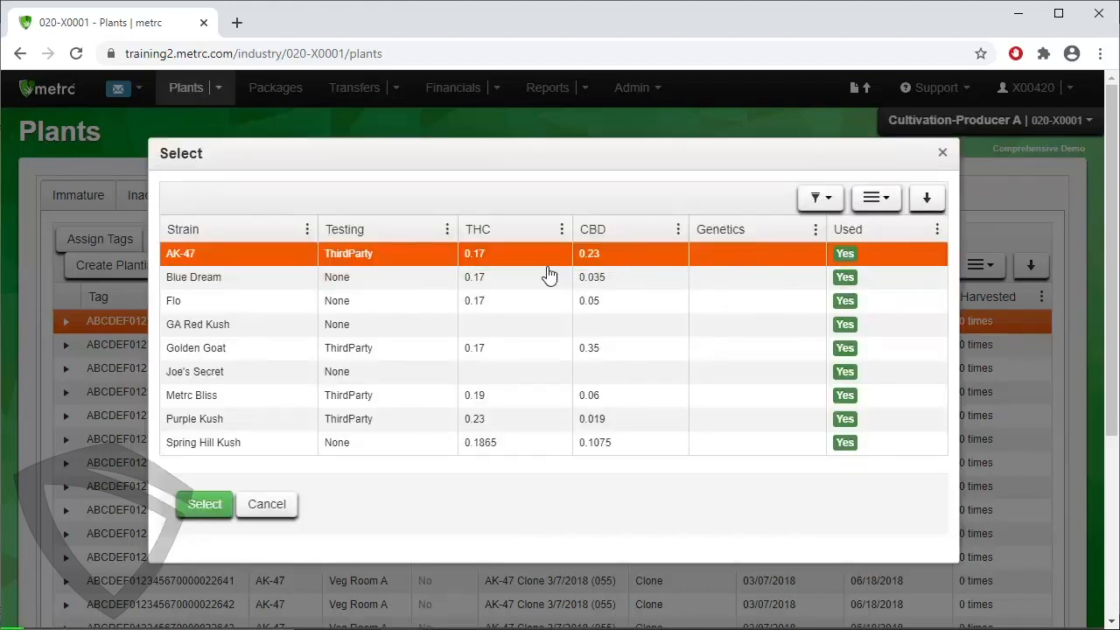
click(204, 505)
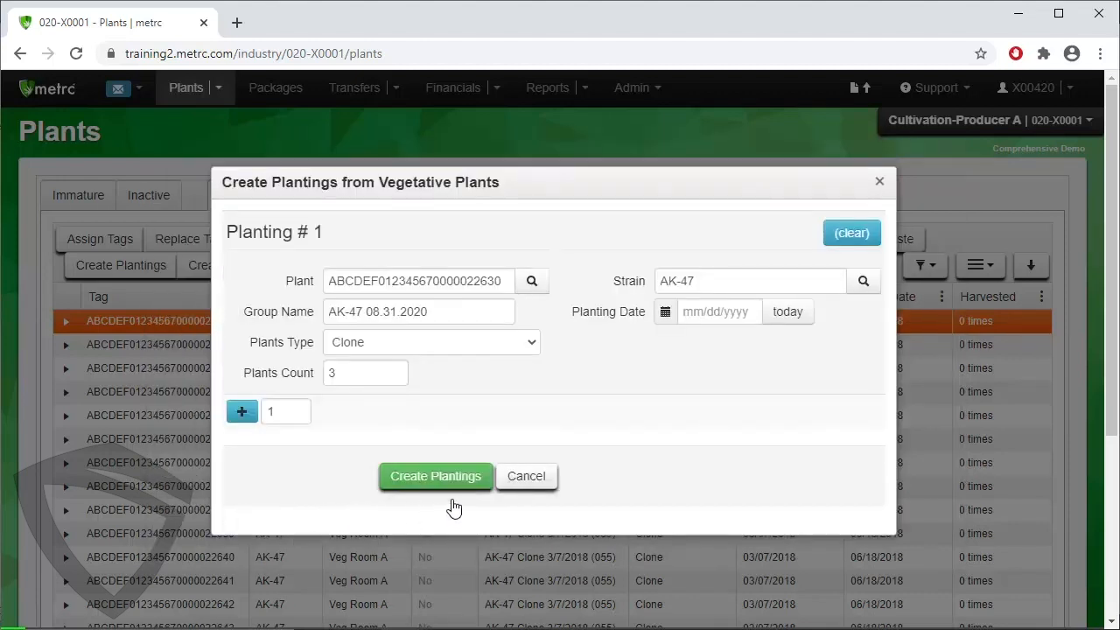
click(806, 316)
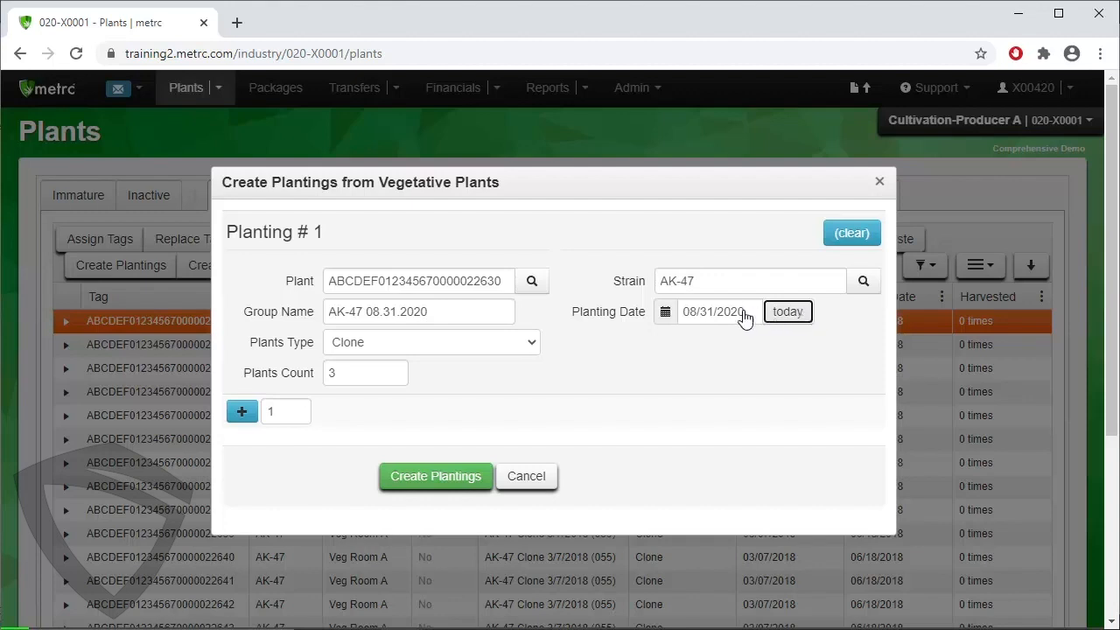
click(526, 483)
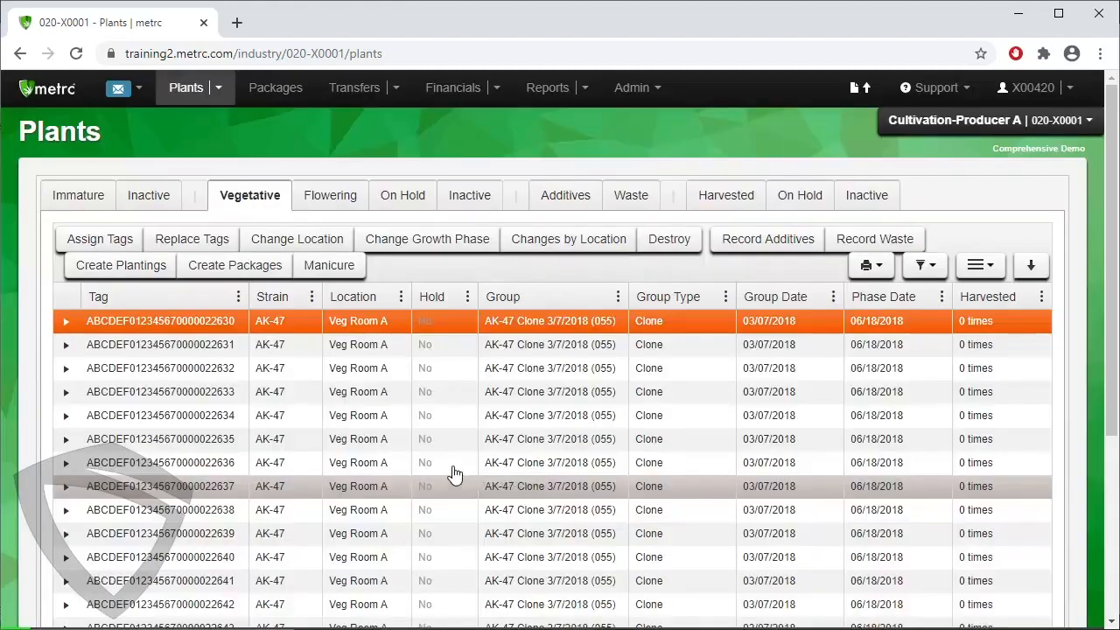
click(282, 85)
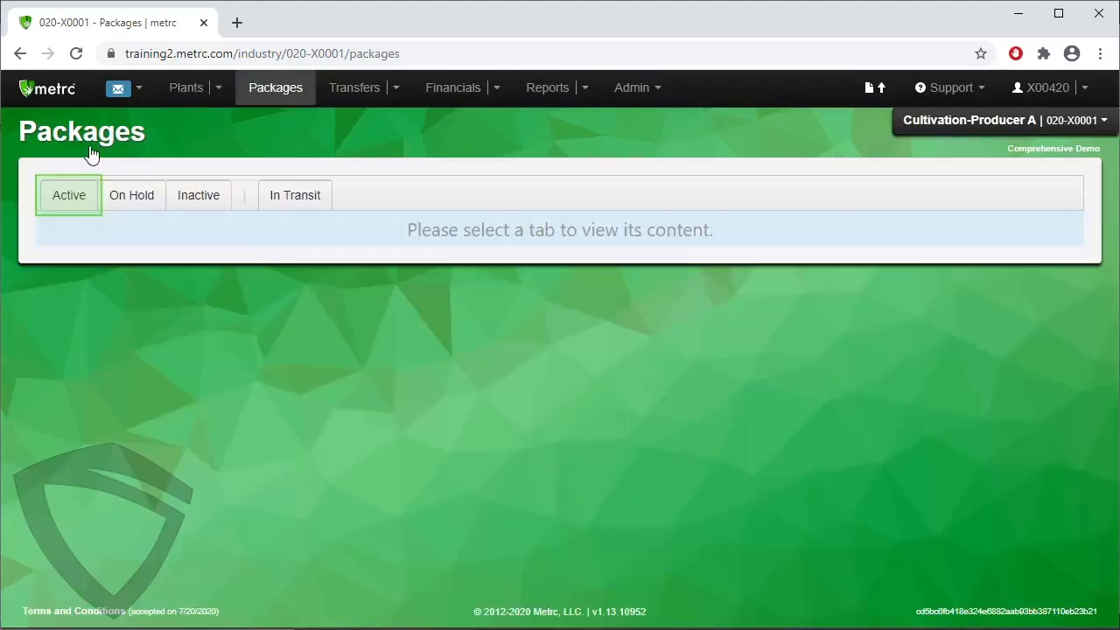
click(77, 193)
scroll(243, 446, down, 7)
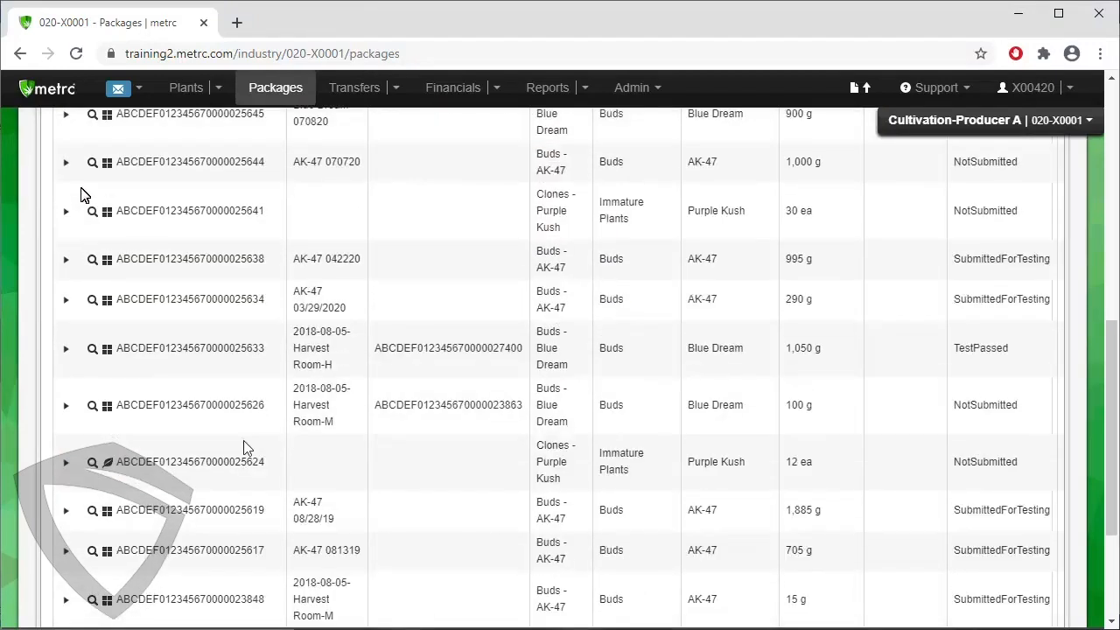
scroll(243, 447, down, 2)
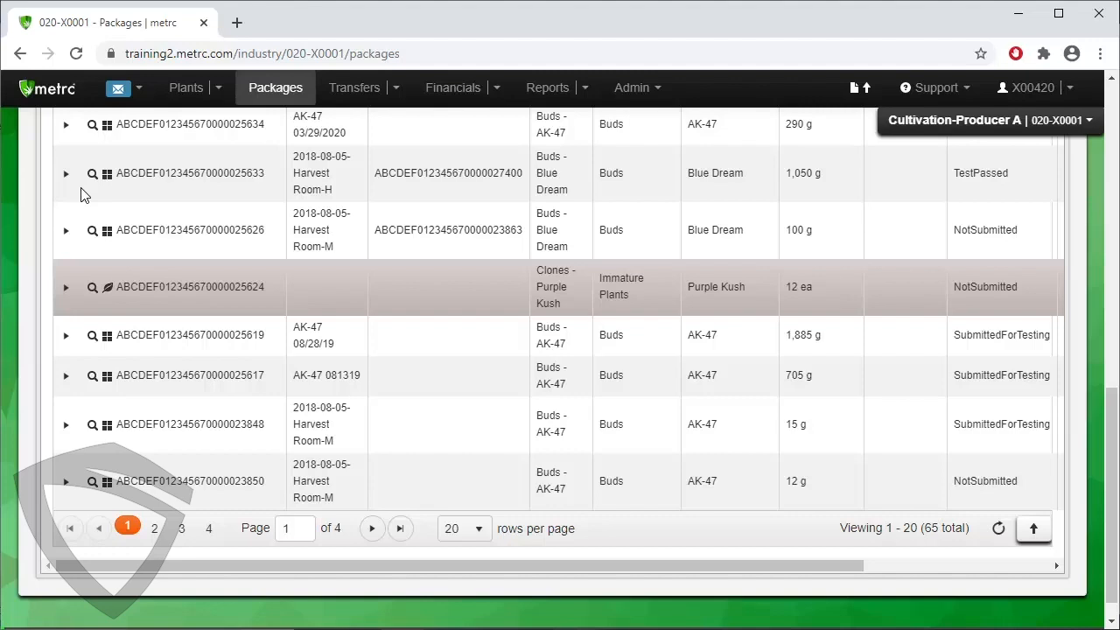
click(384, 289)
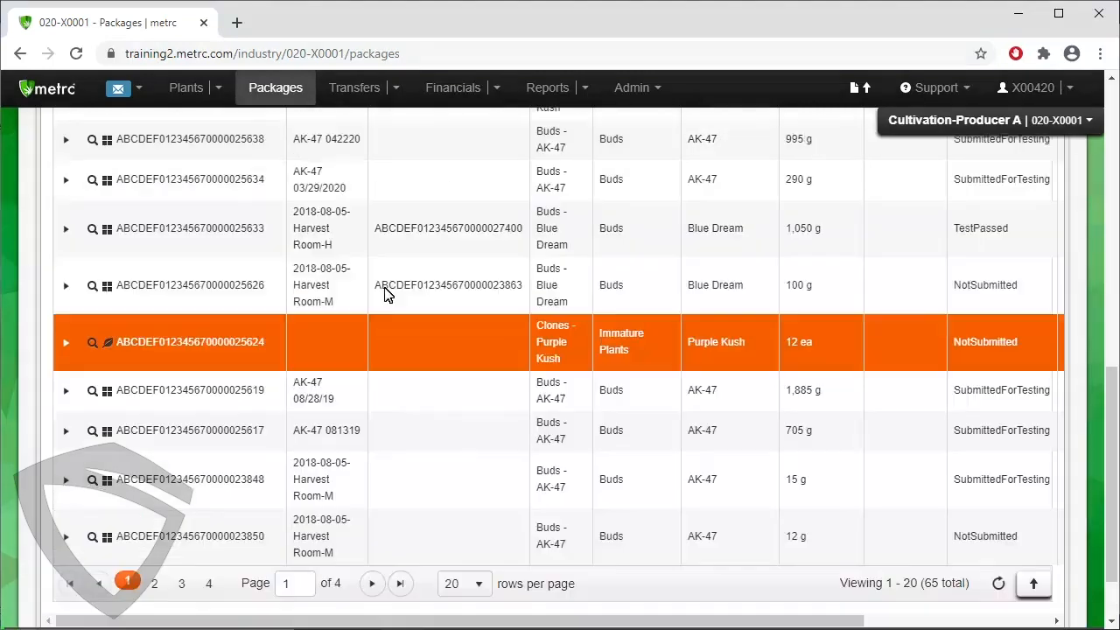
scroll(384, 287, up, 10)
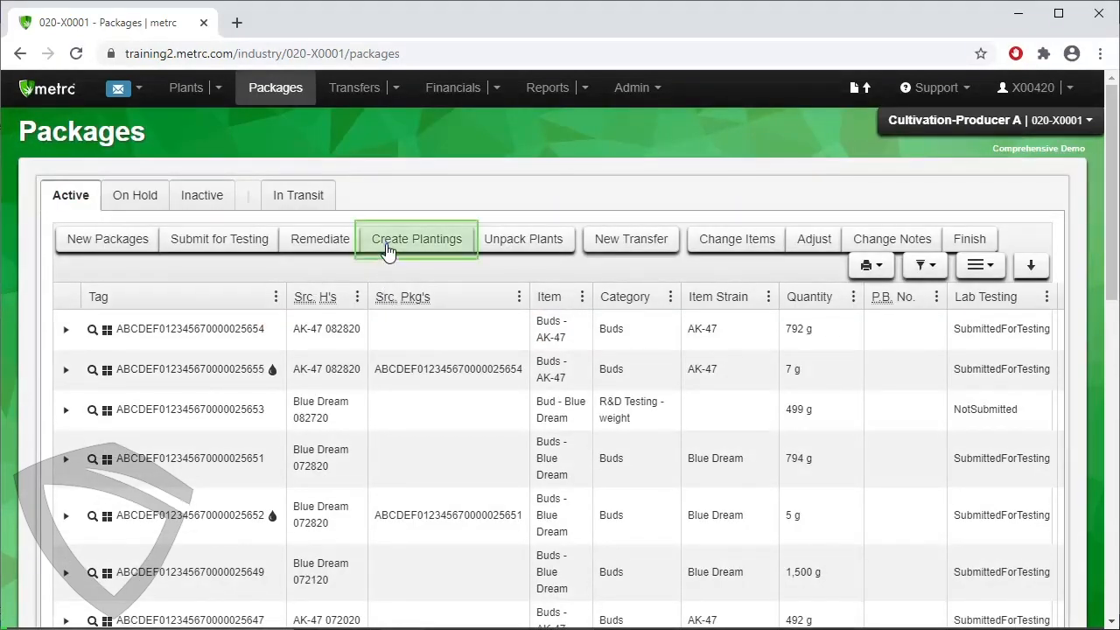
click(387, 248)
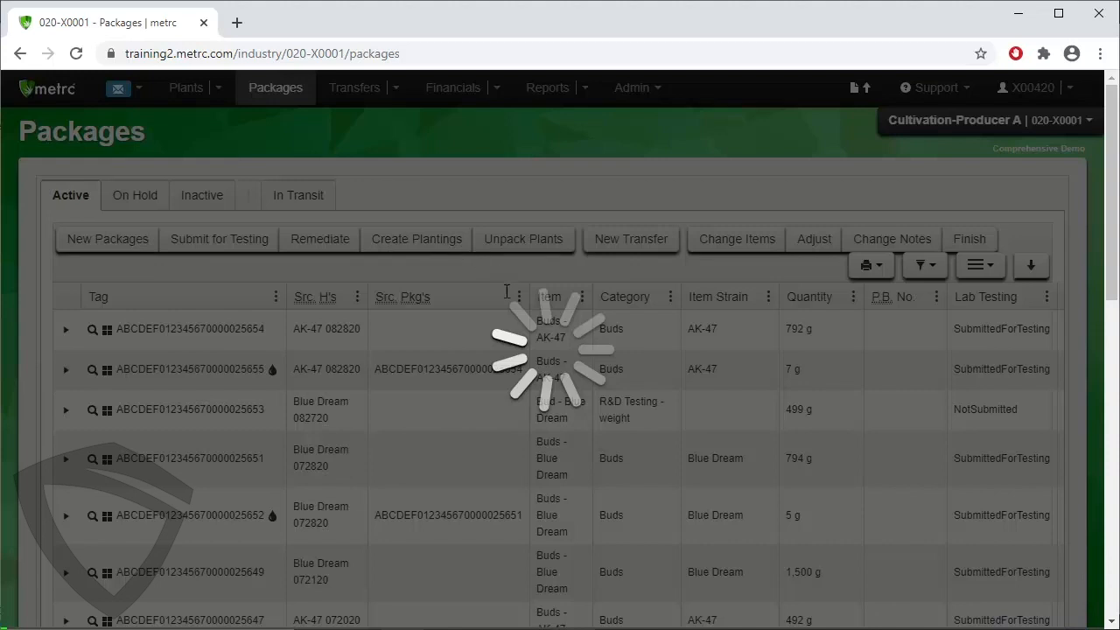
Name the planting group Purple Kush 08.31.2020 and set its plants type to Clone with a count of 3.
text(Purpl)
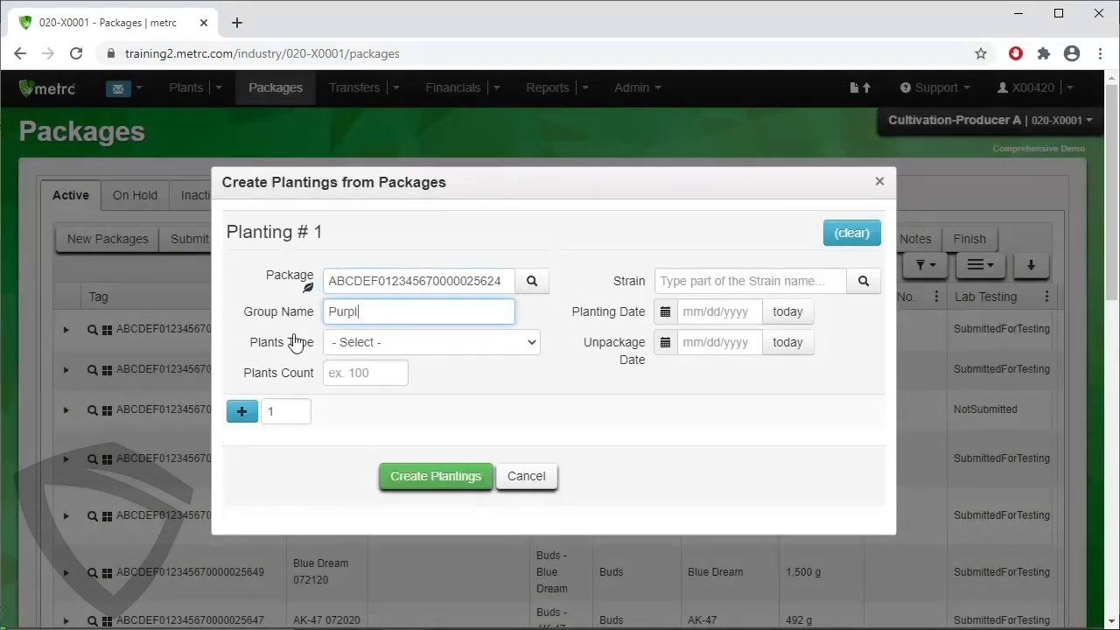
text(e Kush 08.31.2020)
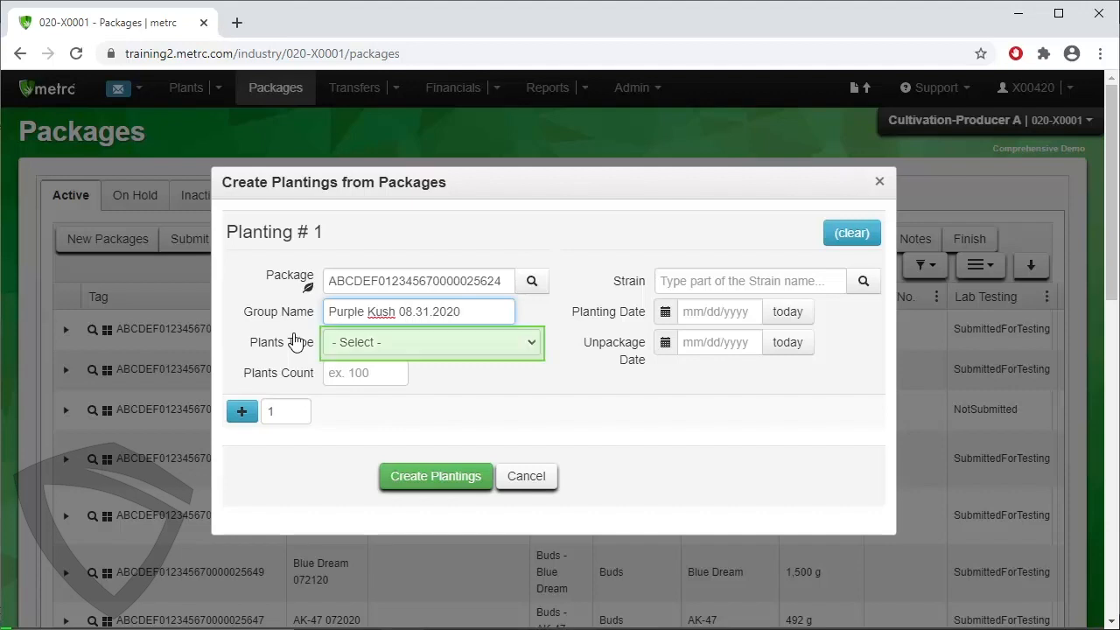
click(397, 345)
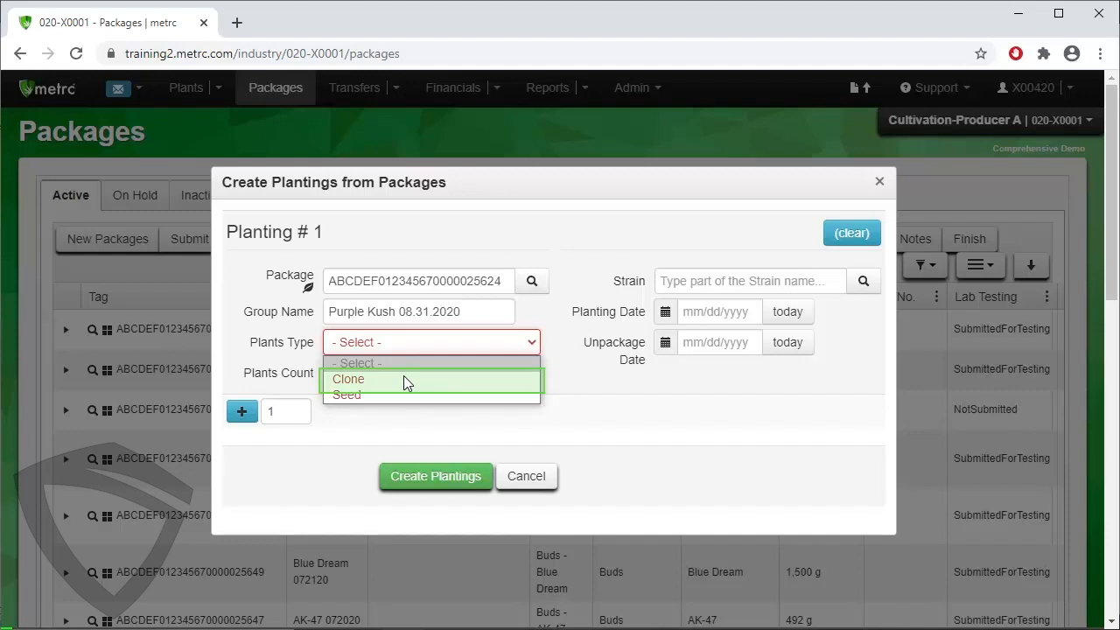
click(403, 380)
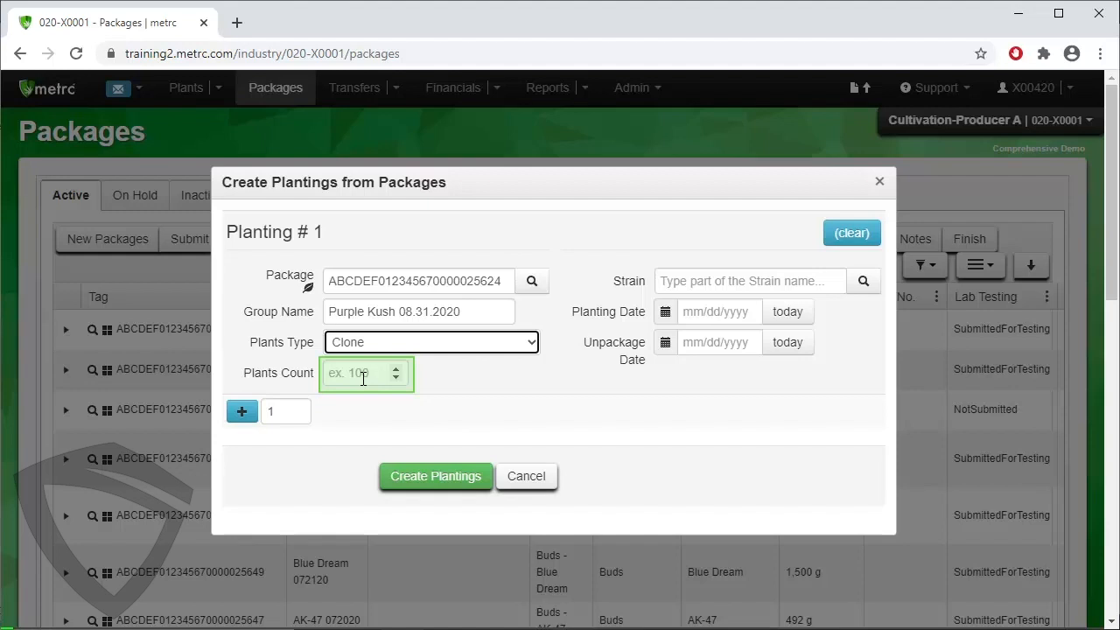
click(363, 378)
text(3)
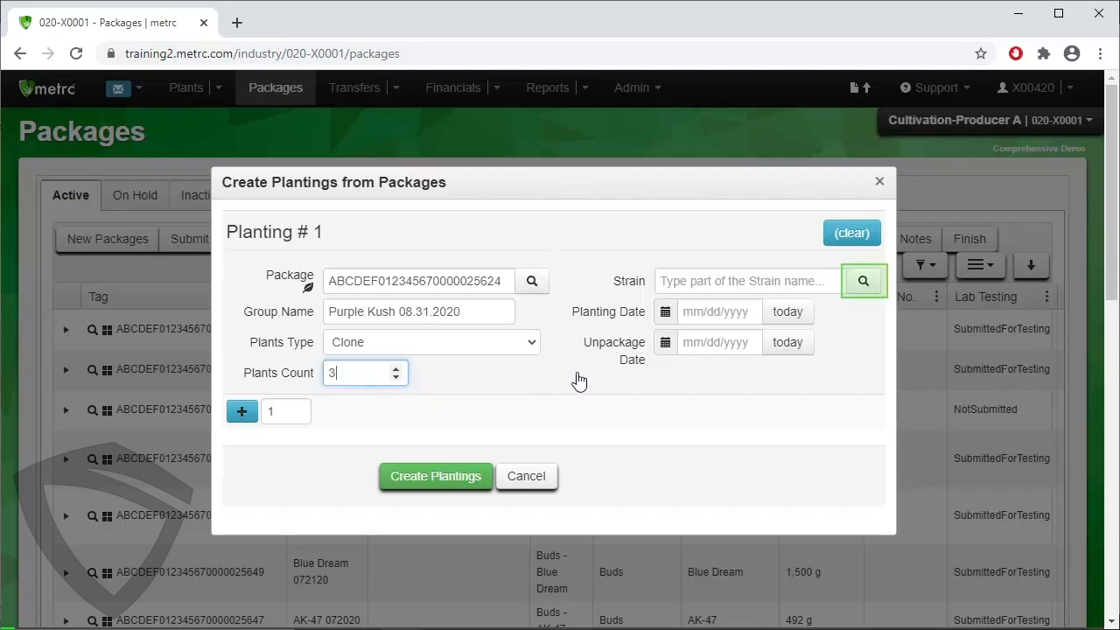
Choose the Purple Kush strain, set both planting and unpackage dates to 08/31/2020, and create the planting.
click(871, 282)
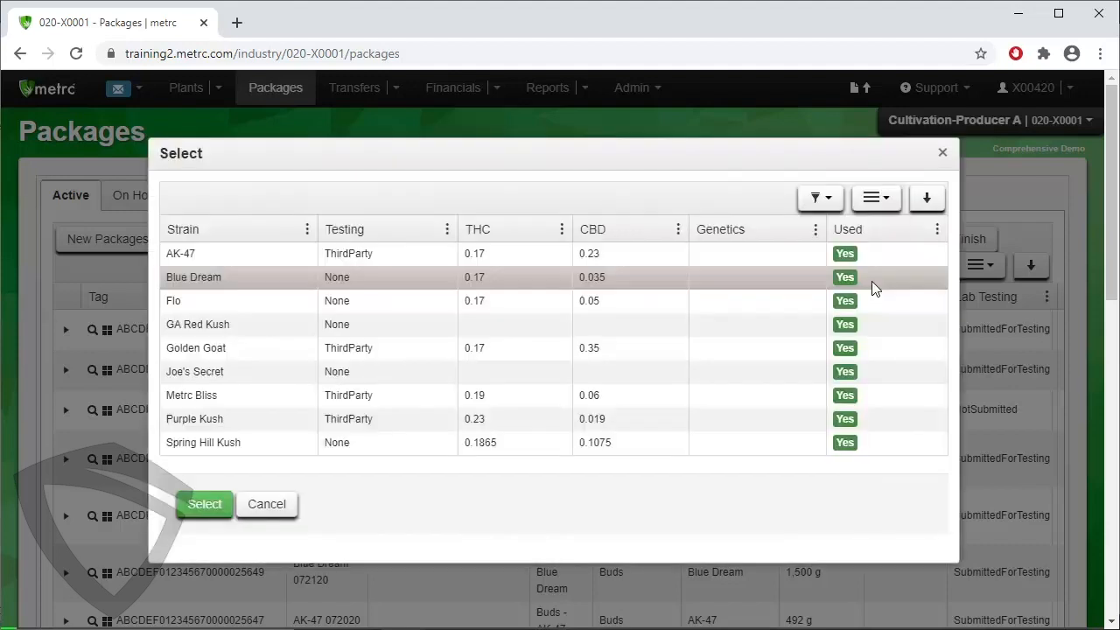
click(738, 418)
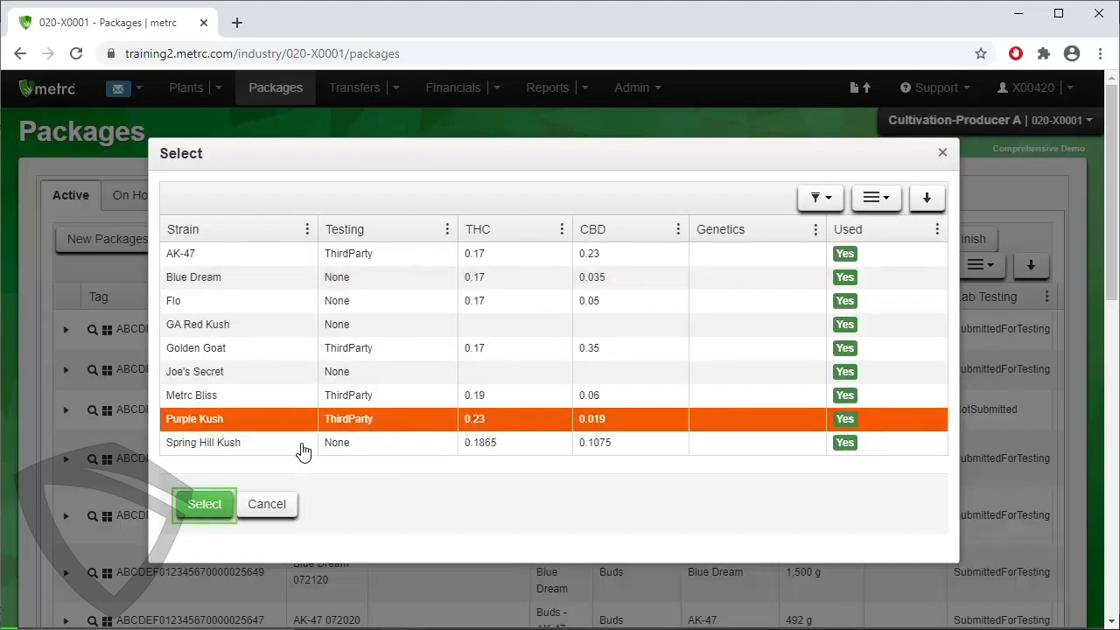
click(219, 507)
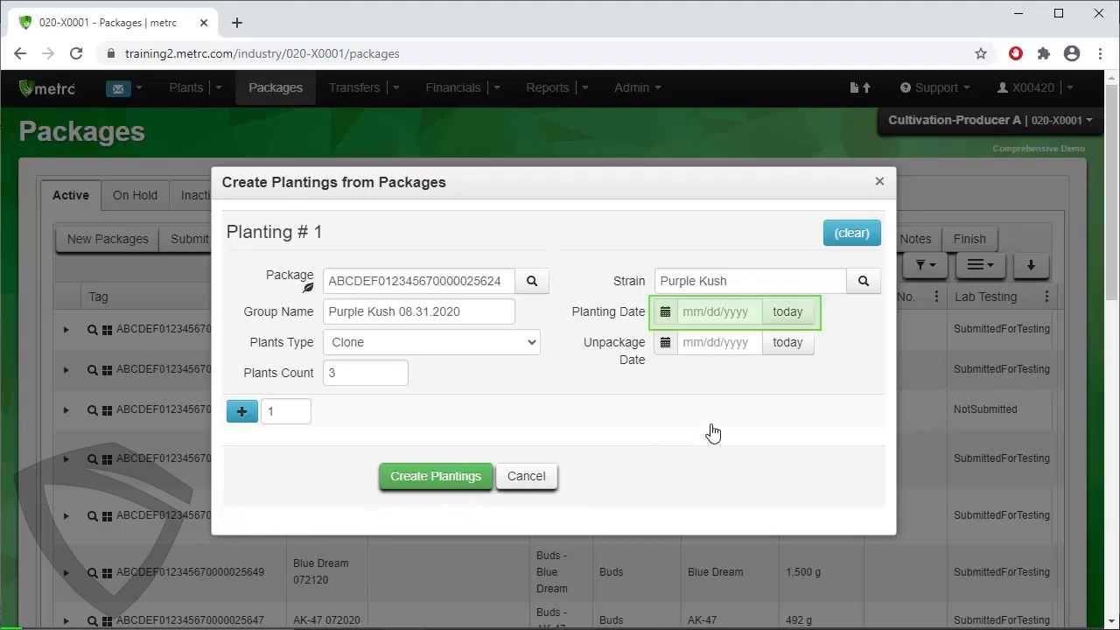
click(785, 313)
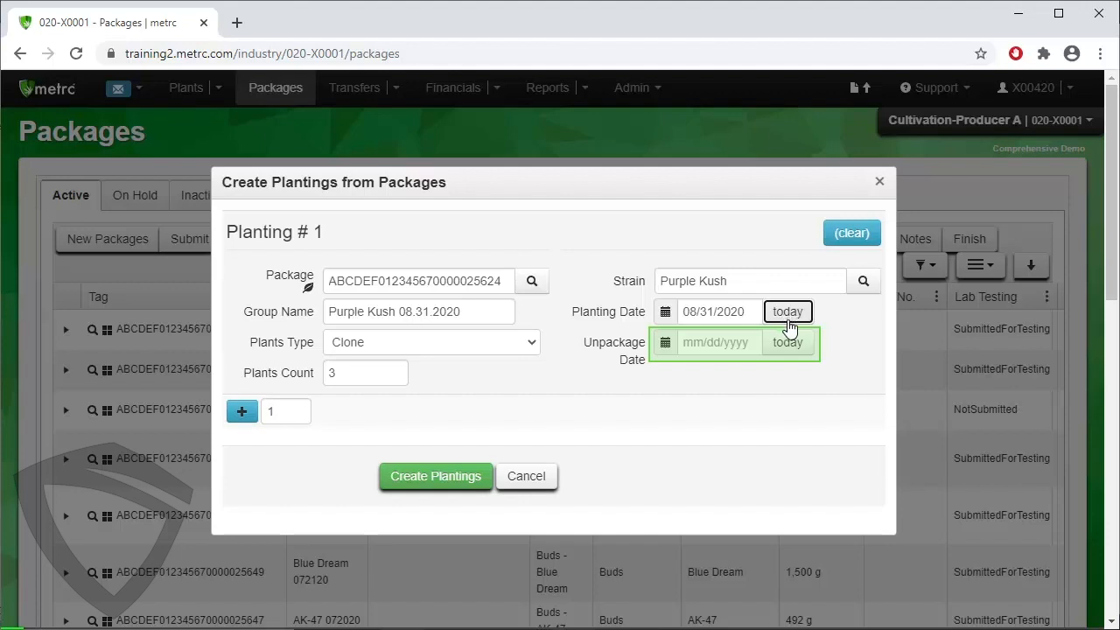
click(790, 343)
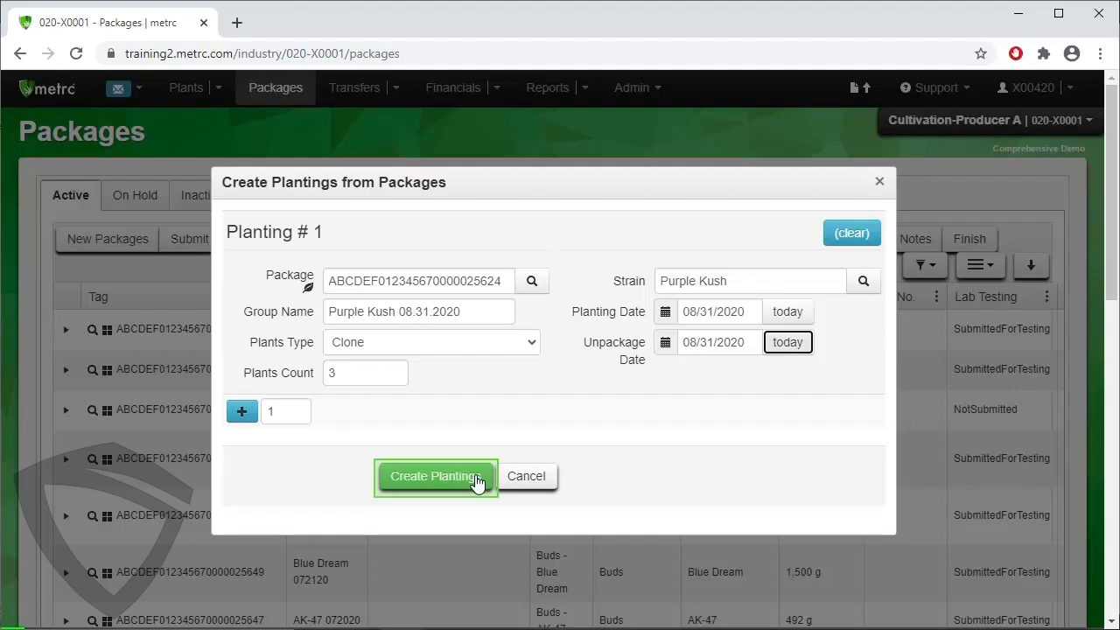
click(435, 476)
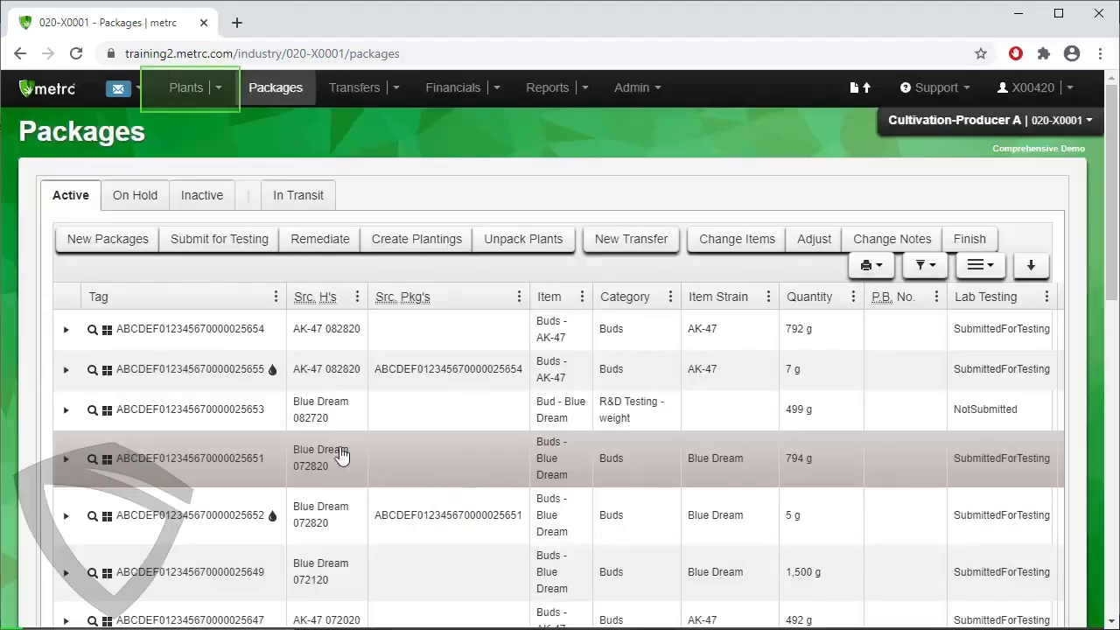
Display the immature plants and select the Purple Kush 08.31.2020 group to check the new planting.
click(187, 98)
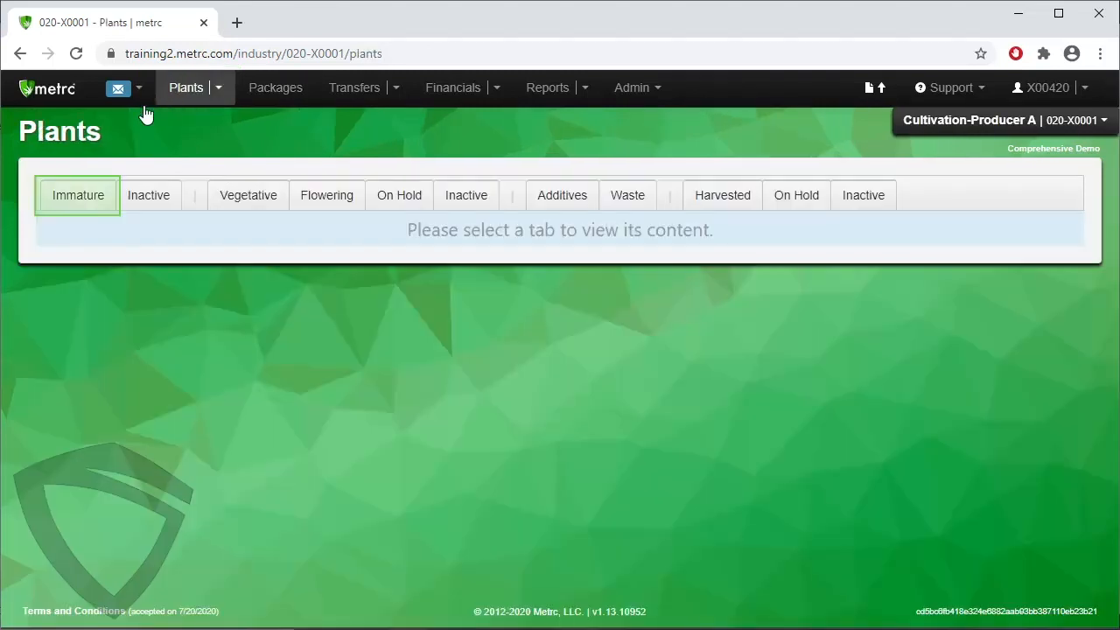
click(97, 205)
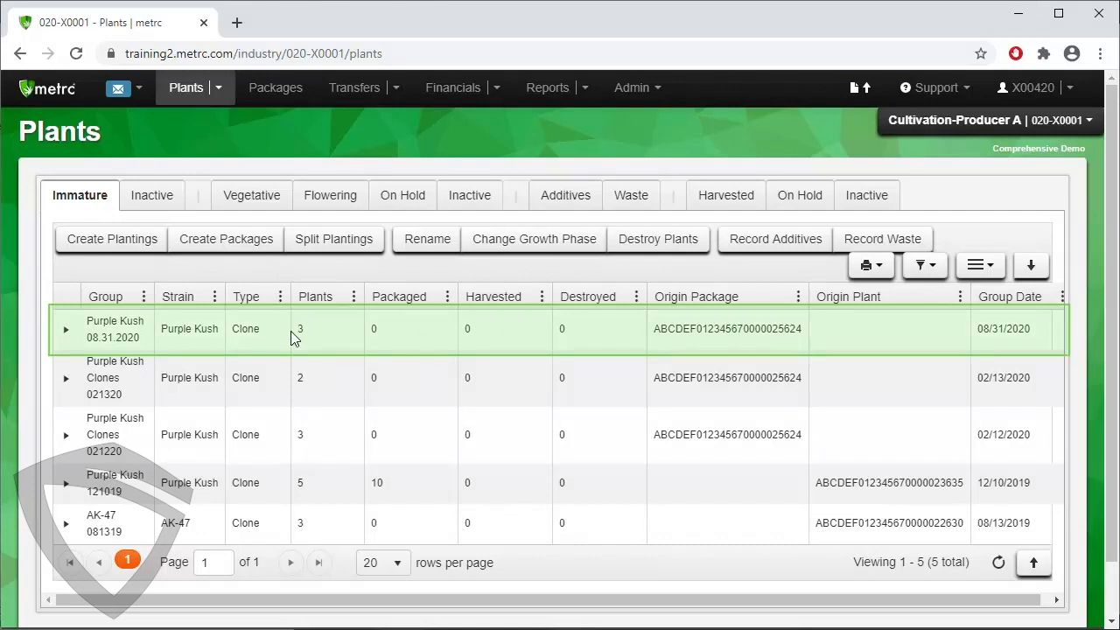
click(295, 338)
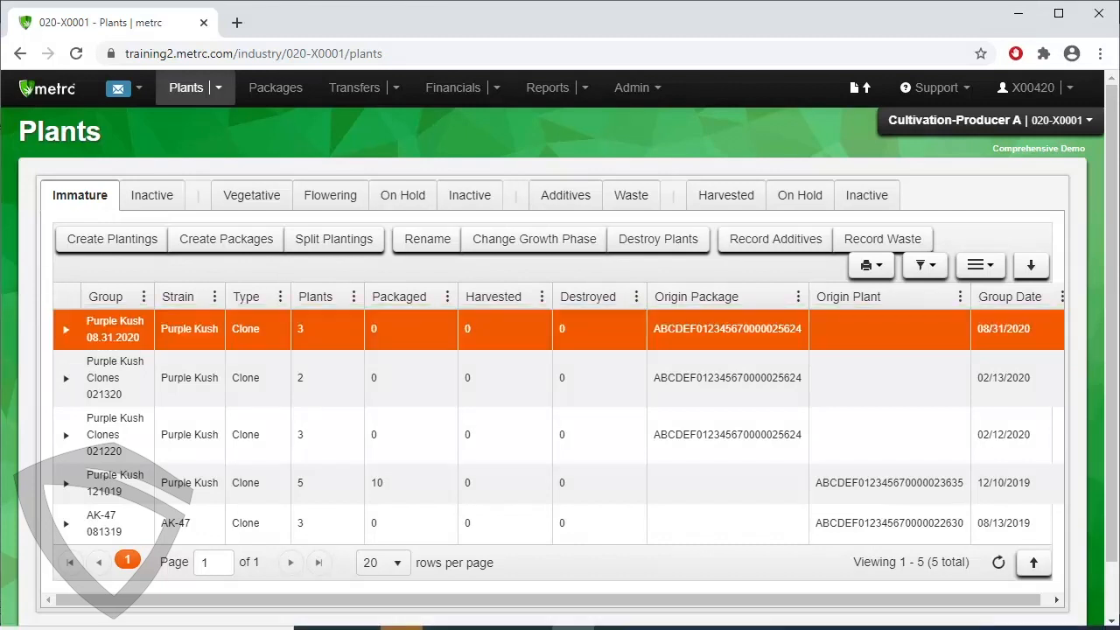